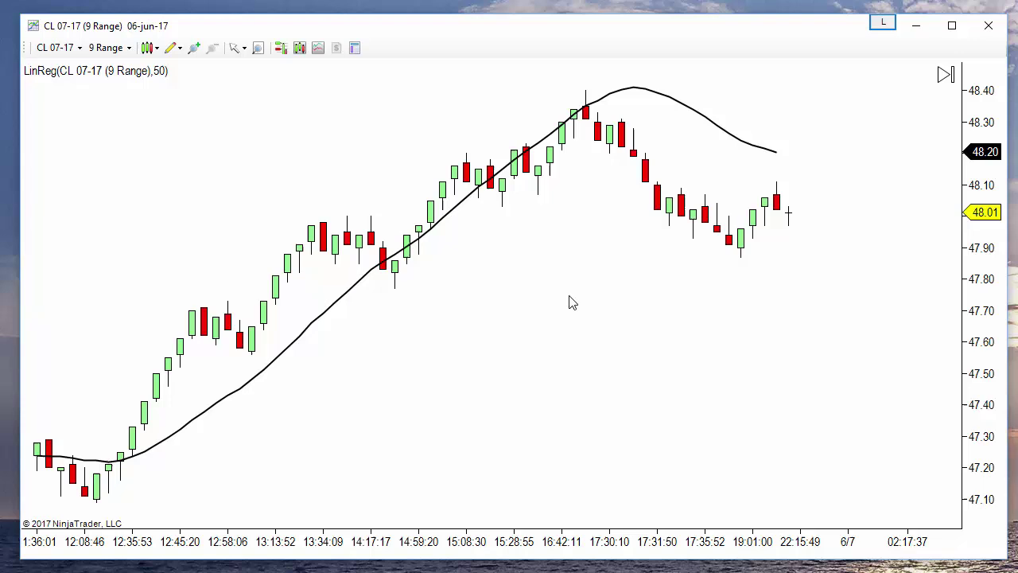
Add the Momentum indicator to CL 07-17 from the Indicators list
{"action": "right_click", "coordinate": [267, 107]}
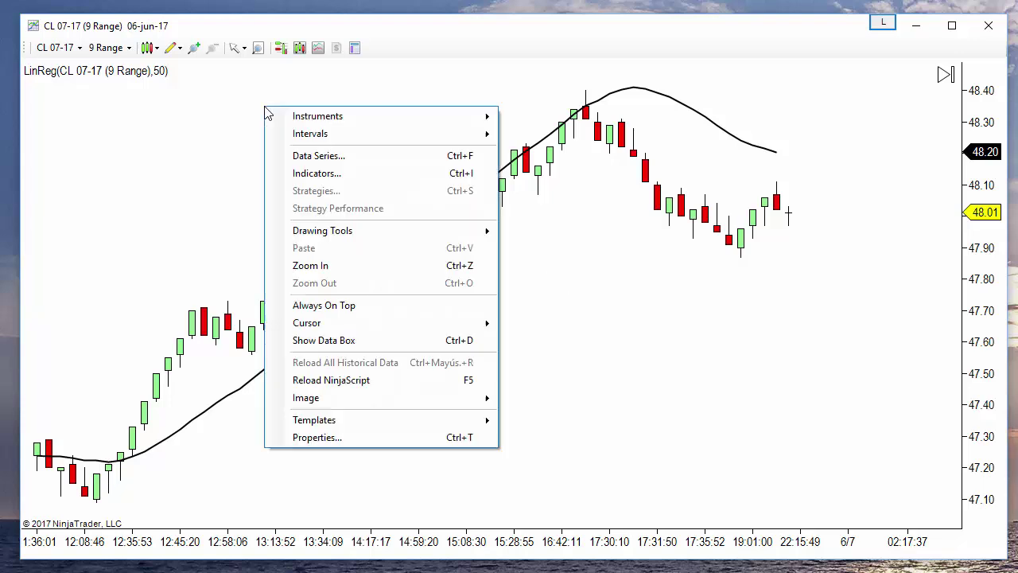
{"action": "left_click", "coordinate": [318, 173]}
{"action": "left_click", "coordinate": [374, 222]}
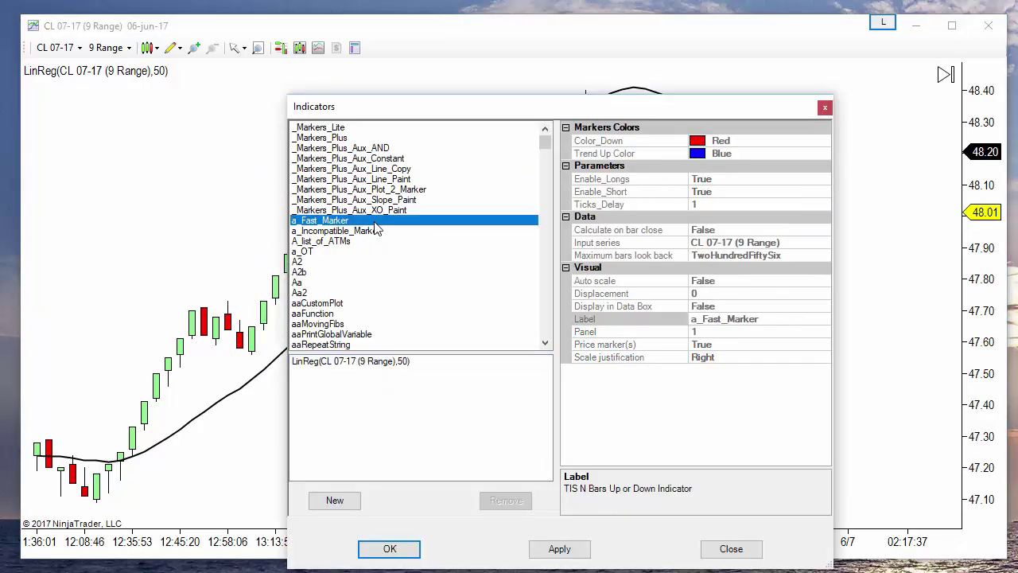
{"action": "key", "text": "m"}
{"action": "scroll", "coordinate": [378, 229], "scroll_direction": "down", "scroll_amount": 12}
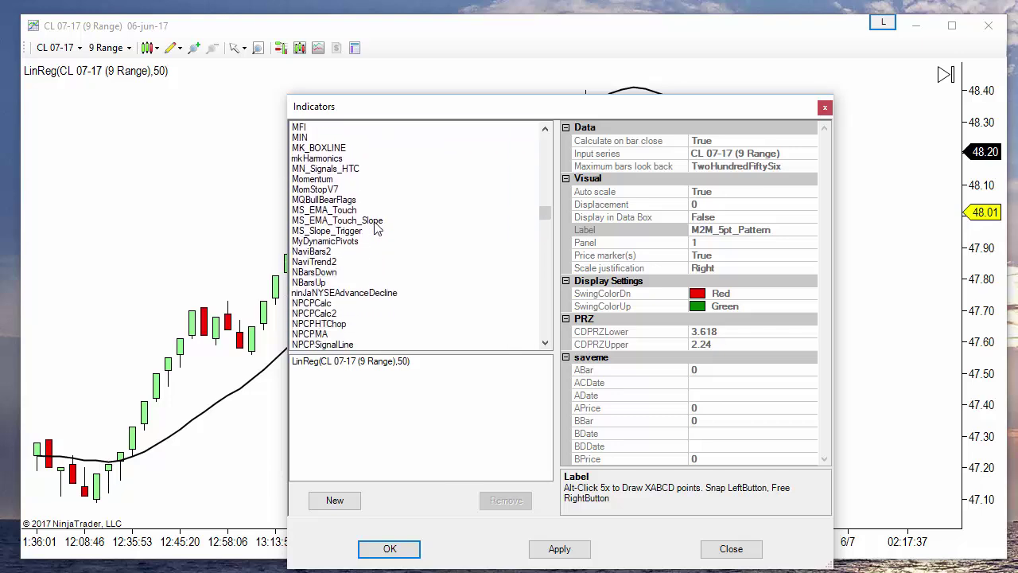
{"action": "scroll", "coordinate": [366, 162], "scroll_direction": "up", "scroll_amount": 2}
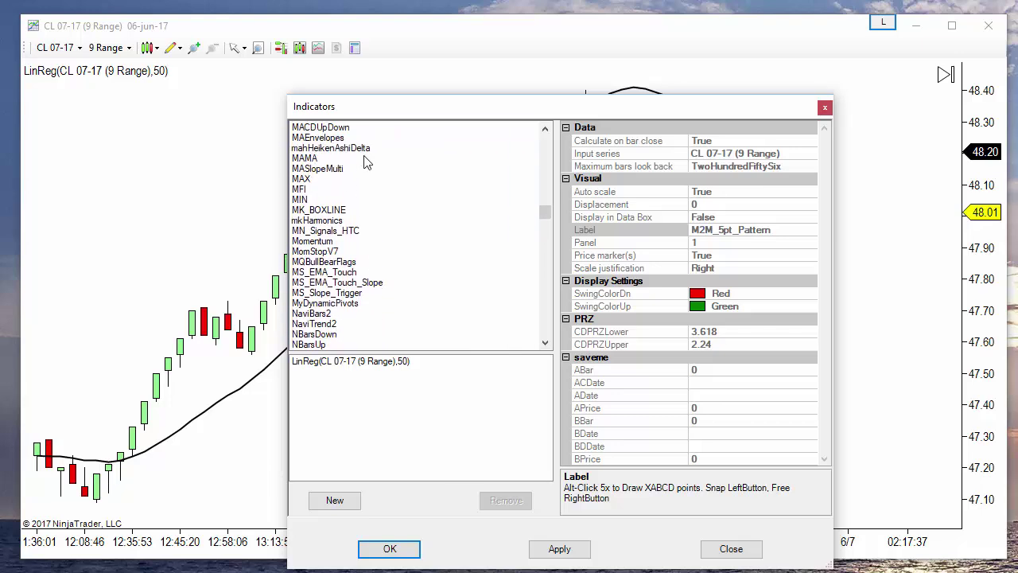
{"action": "scroll", "coordinate": [366, 162], "scroll_direction": "down", "scroll_amount": 3}
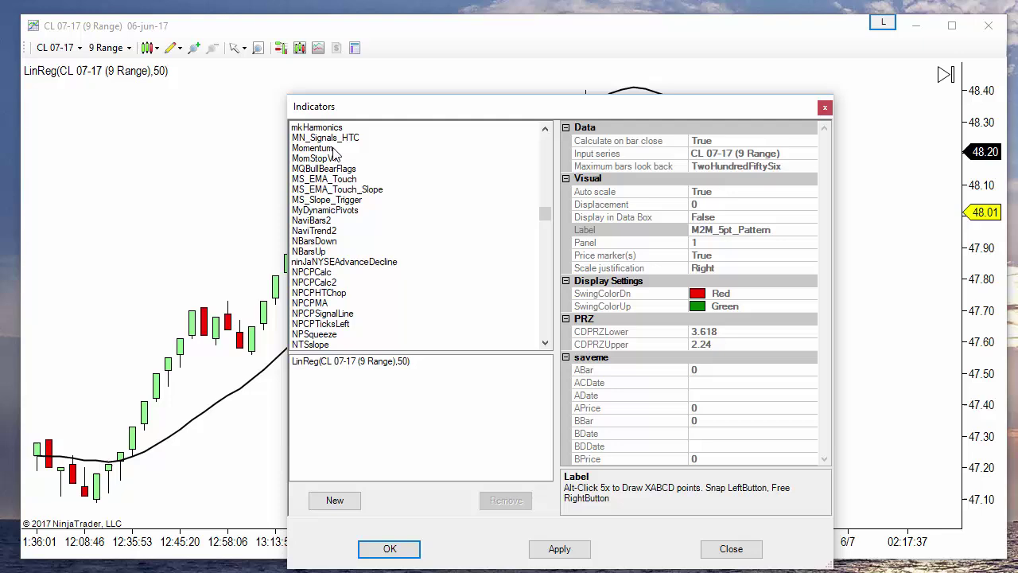
{"action": "left_click", "coordinate": [330, 148]}
{"action": "double_click", "coordinate": [329, 151]}
Confirm Momentum uses period 14 and plots in a new panel
{"action": "left_click_drag", "start_coordinate": [426, 118], "coordinate": [318, 97]}
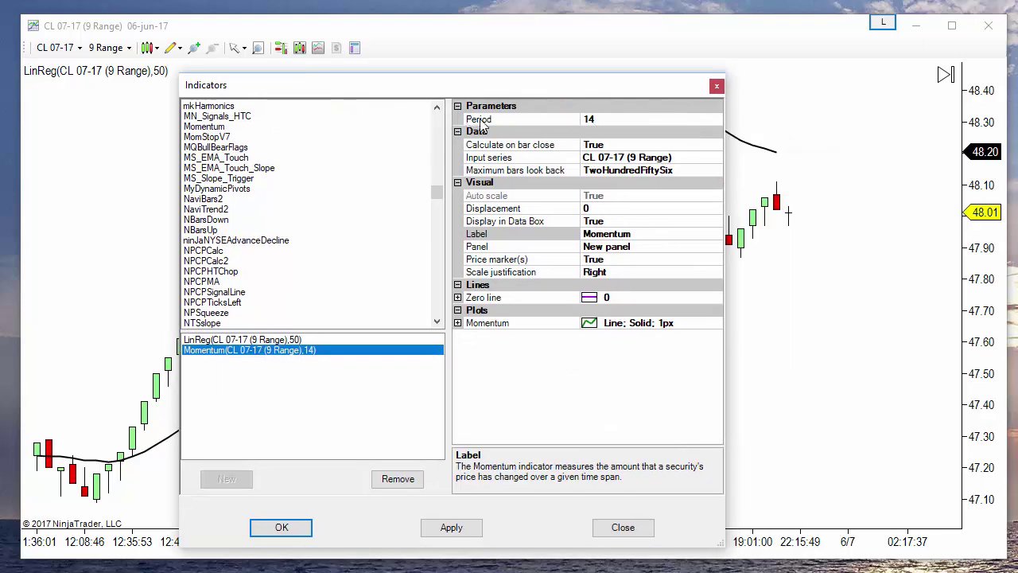
{"action": "left_click", "coordinate": [599, 120]}
{"action": "left_click_drag", "start_coordinate": [599, 89], "coordinate": [622, 93]}
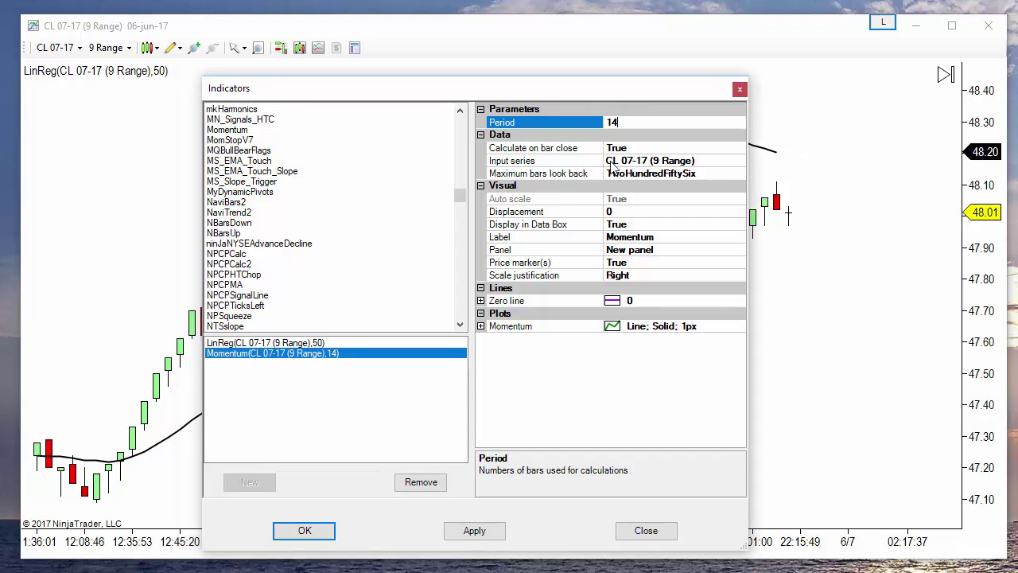
{"action": "left_click", "coordinate": [660, 161]}
{"action": "left_click", "coordinate": [618, 126]}
{"action": "left_click_drag", "start_coordinate": [631, 123], "coordinate": [606, 122]}
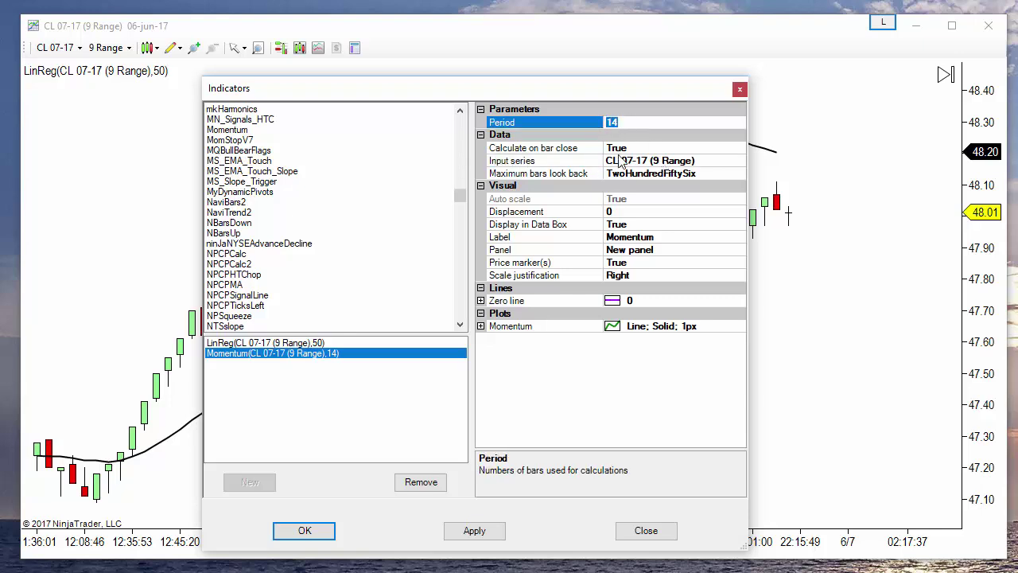
{"action": "left_click", "coordinate": [663, 162]}
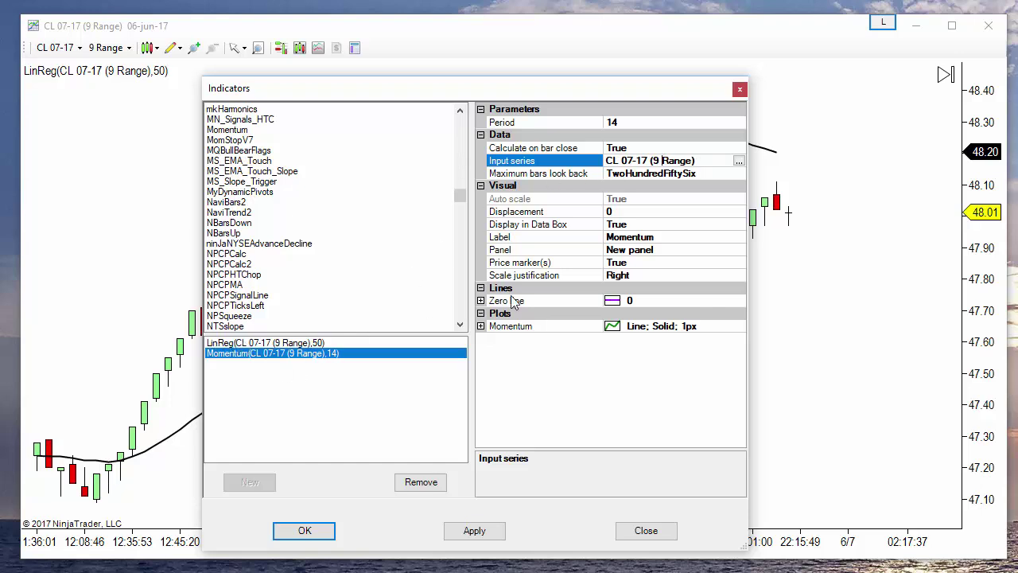
Choose LinReg from the indicators as the Momentum's input series
{"action": "left_click", "coordinate": [739, 162]}
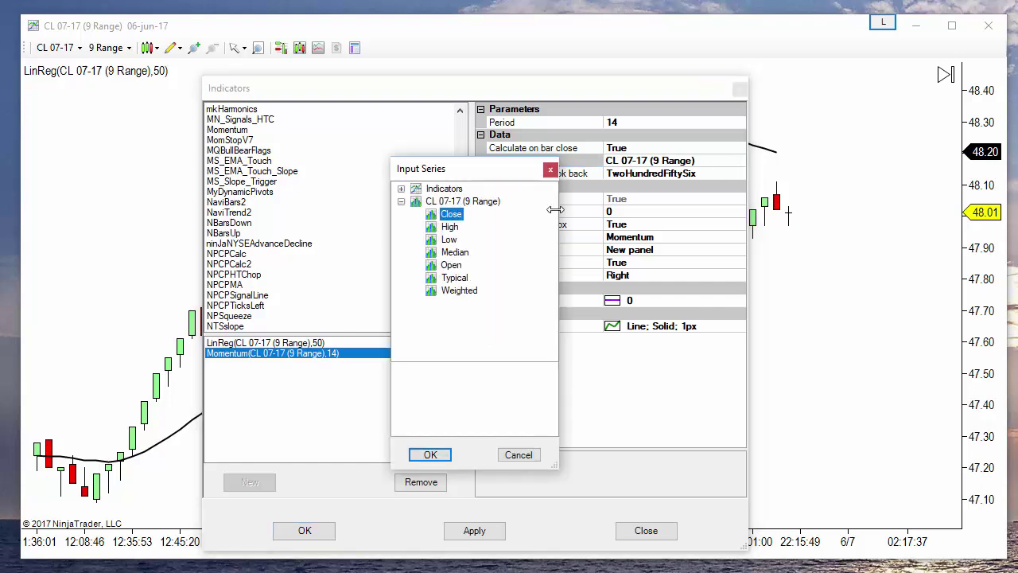
{"action": "left_click", "coordinate": [402, 189]}
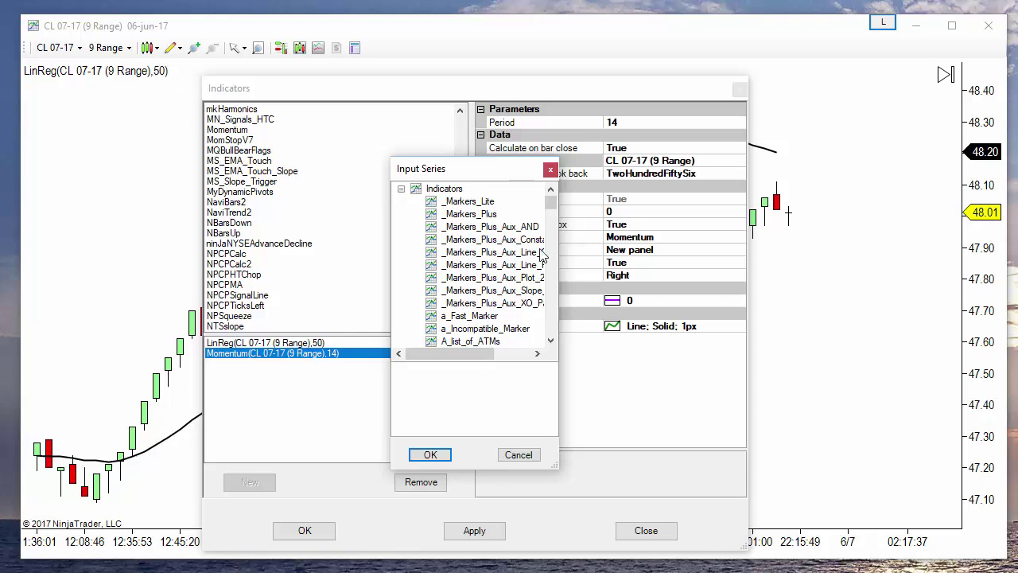
{"action": "scroll", "coordinate": [537, 249], "scroll_direction": "down", "scroll_amount": 10}
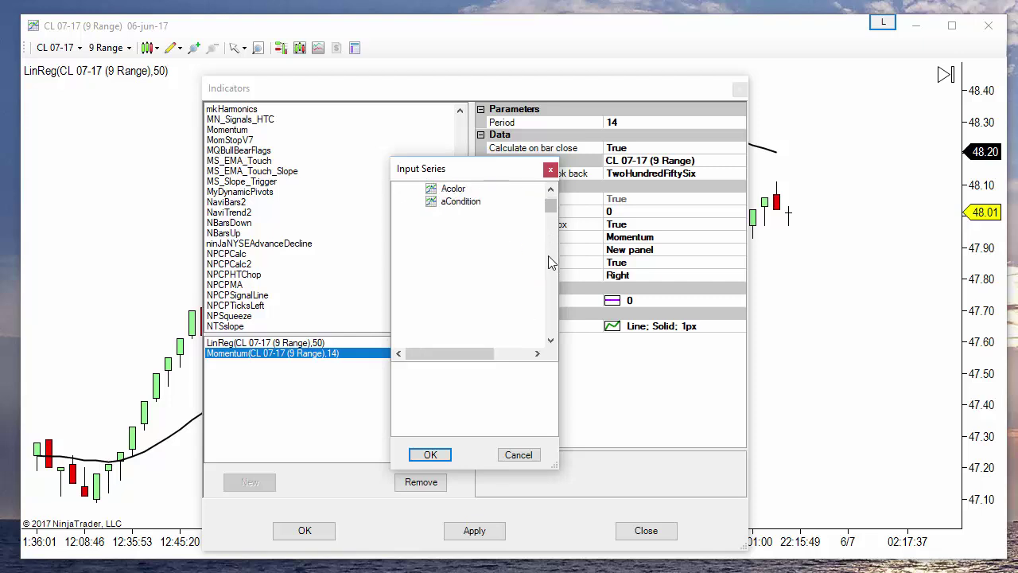
{"action": "left_click", "coordinate": [476, 268]}
{"action": "key", "text": "l"}
{"action": "scroll", "coordinate": [476, 267], "scroll_direction": "down", "scroll_amount": 3}
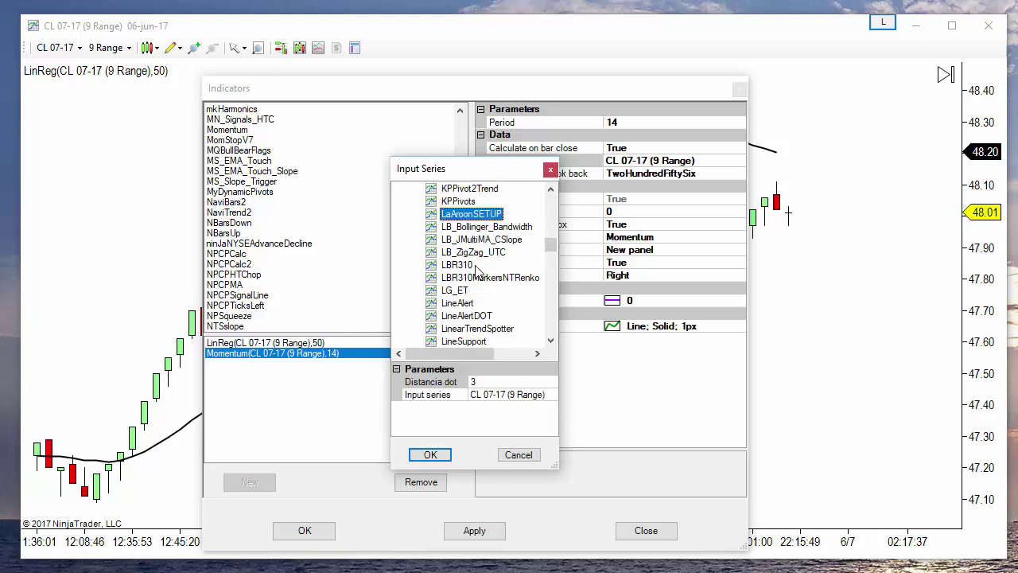
{"action": "scroll", "coordinate": [473, 281], "scroll_direction": "down", "scroll_amount": 1}
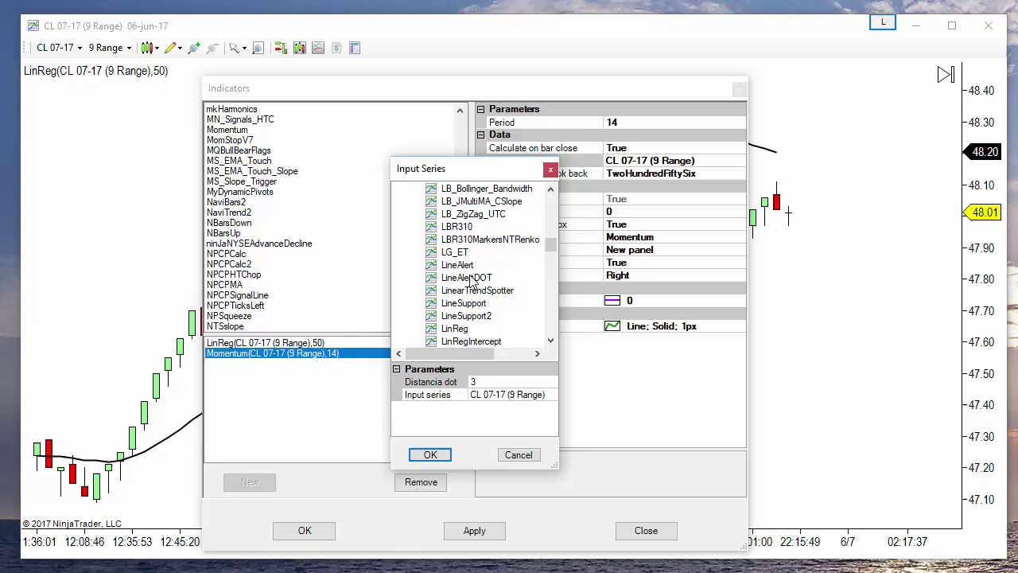
{"action": "left_click", "coordinate": [455, 329]}
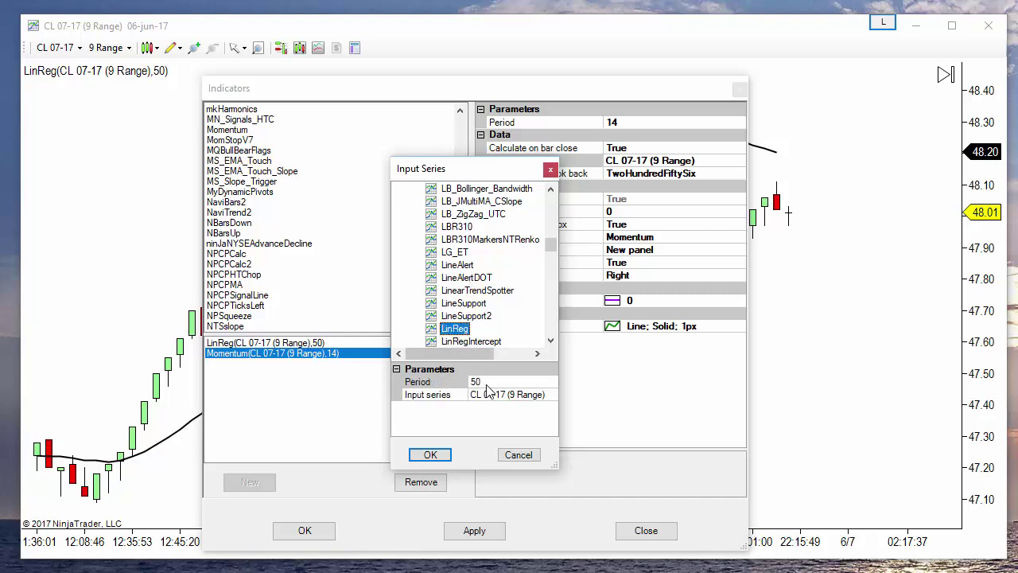
Set LinReg period to 50 and Momentum period to 1, then apply
{"action": "left_click", "coordinate": [487, 382]}
{"action": "type", "text": "50"}
{"action": "left_click", "coordinate": [429, 456]}
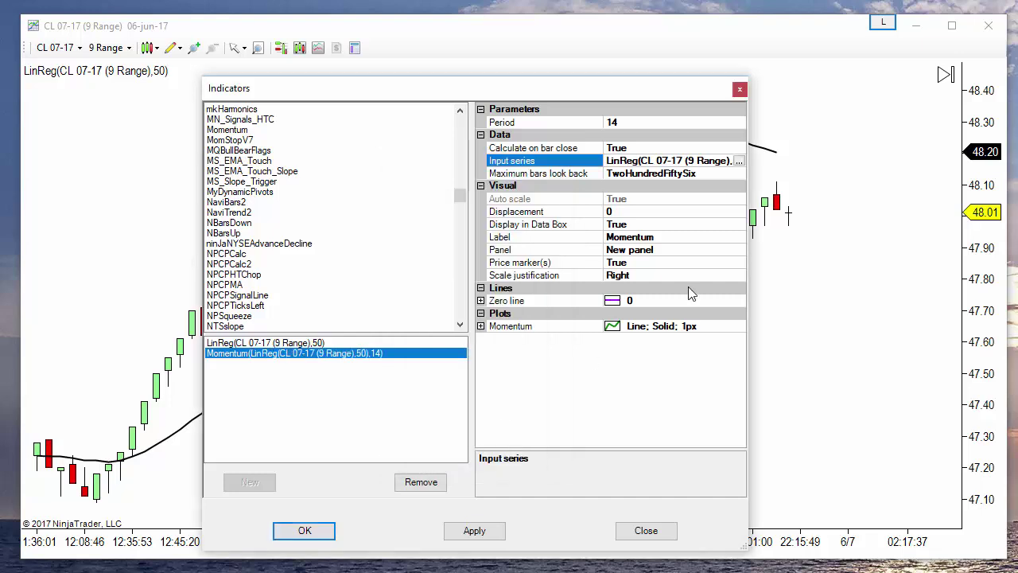
{"action": "left_click", "coordinate": [642, 121]}
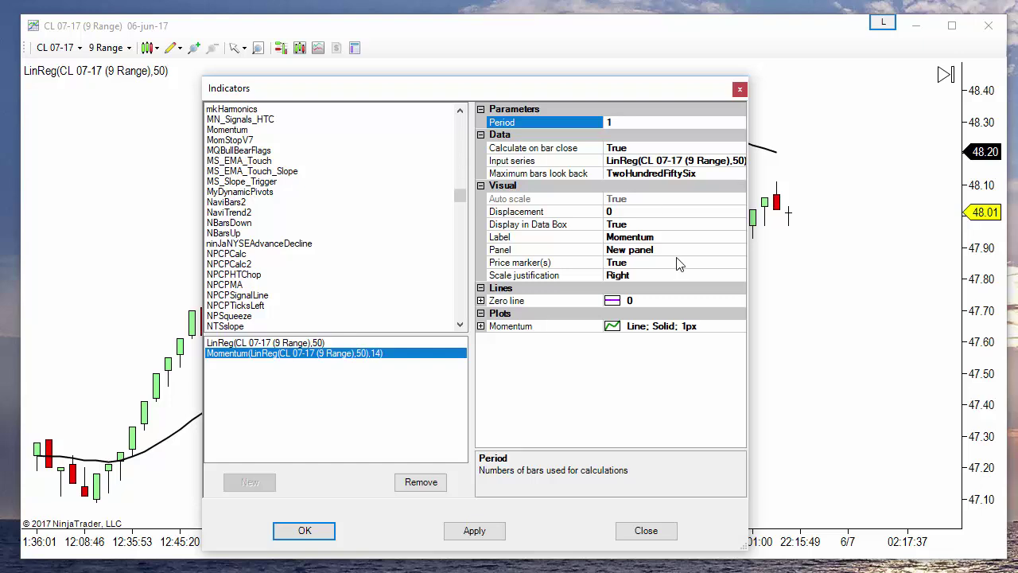
{"action": "left_click", "coordinate": [307, 531]}
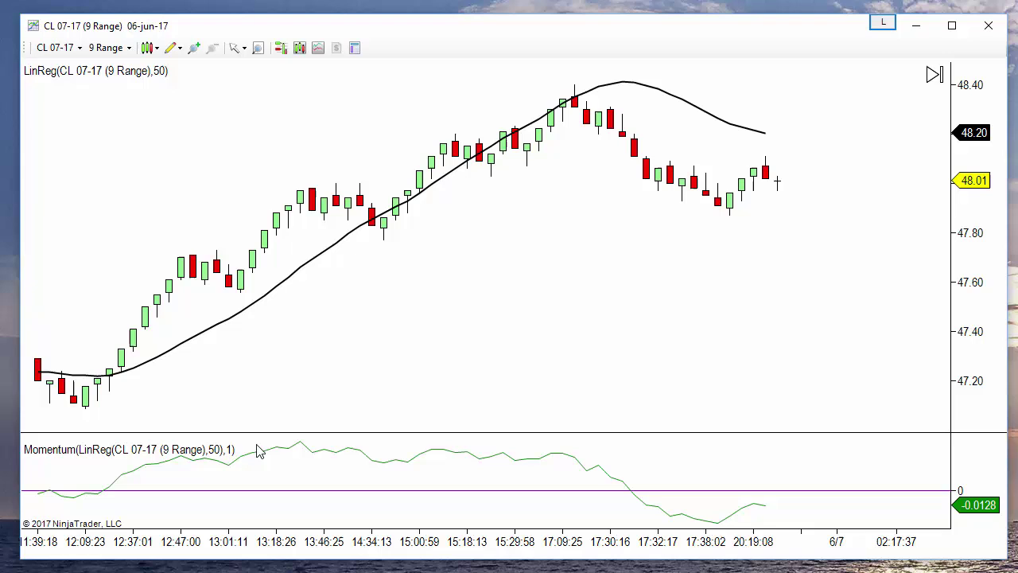
Change the Momentum plot style to Bar with width 3
{"action": "double_click", "coordinate": [451, 463]}
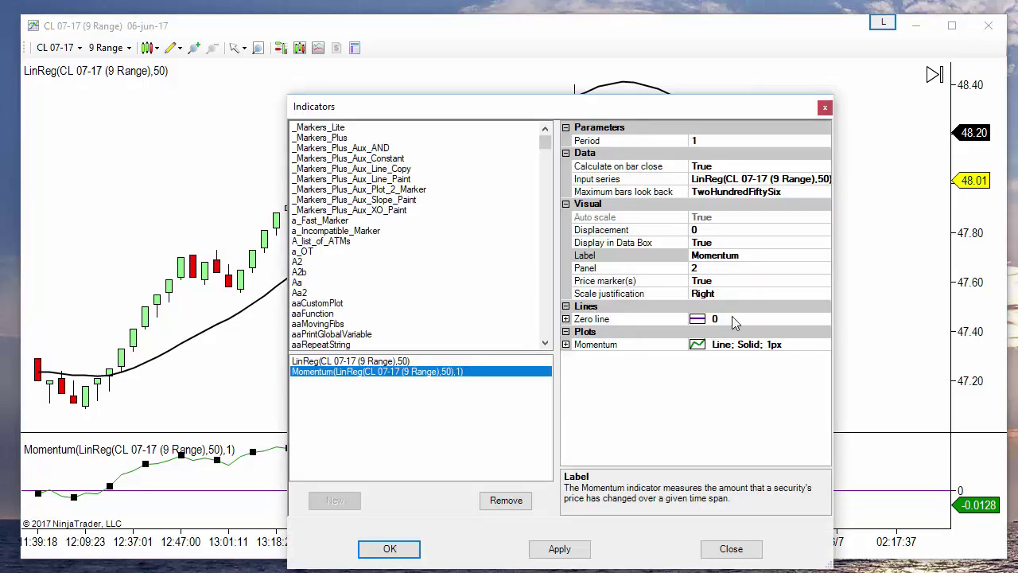
{"action": "left_click", "coordinate": [566, 345]}
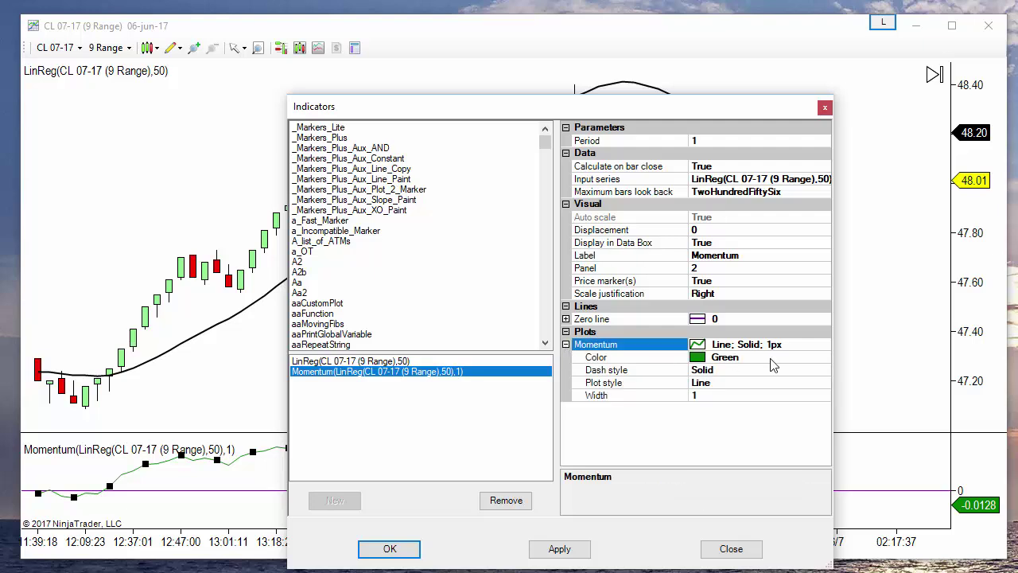
{"action": "left_click", "coordinate": [712, 385]}
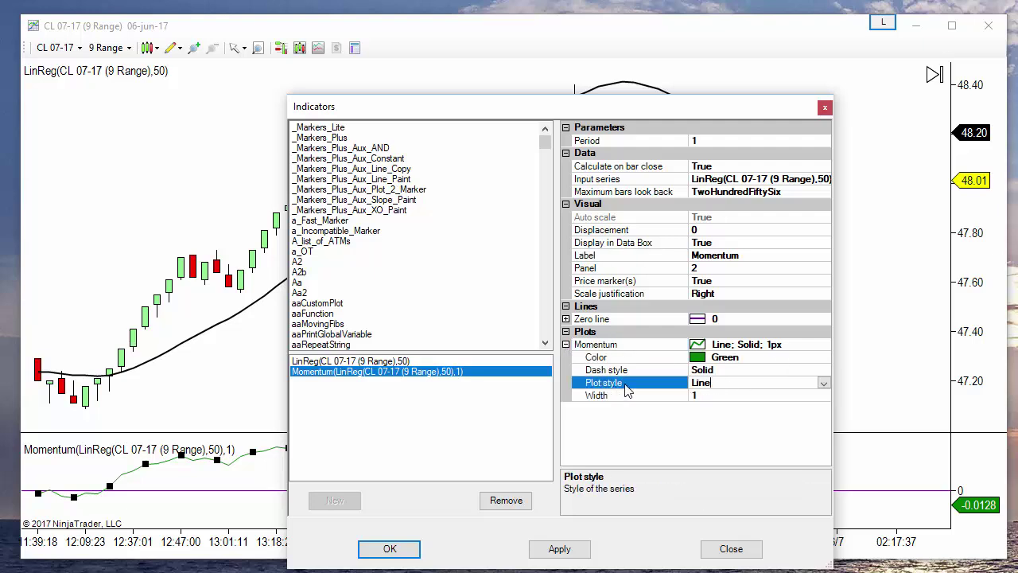
{"action": "left_click", "coordinate": [823, 383]}
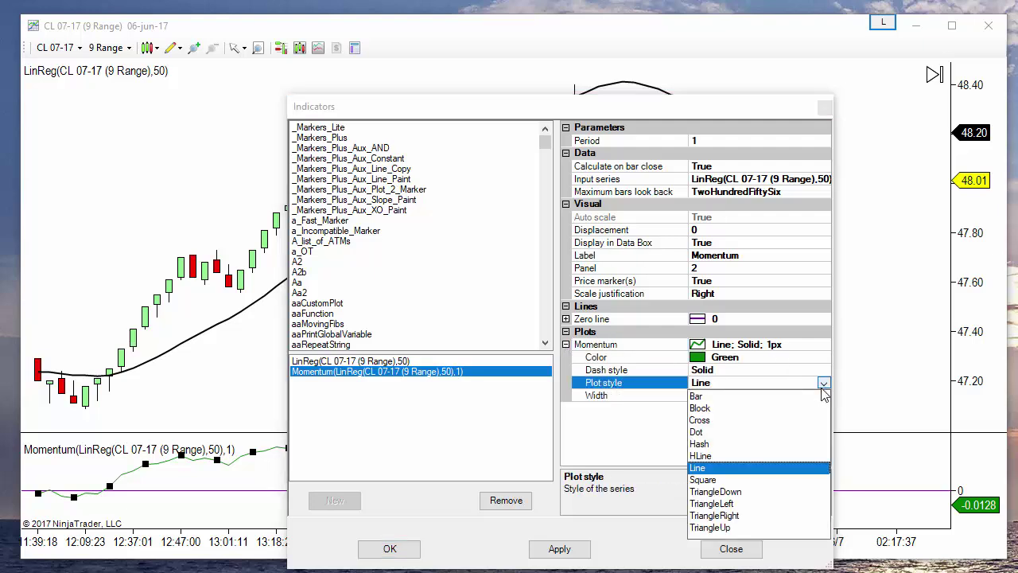
{"action": "left_click", "coordinate": [700, 397]}
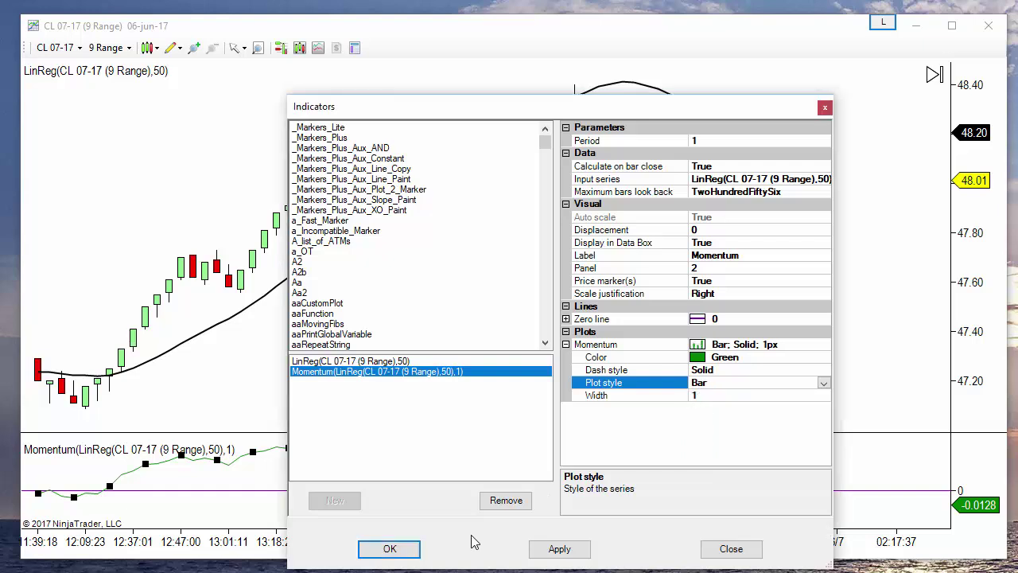
{"action": "left_click", "coordinate": [708, 395]}
{"action": "type", "text": "3"}
{"action": "left_click", "coordinate": [390, 549]}
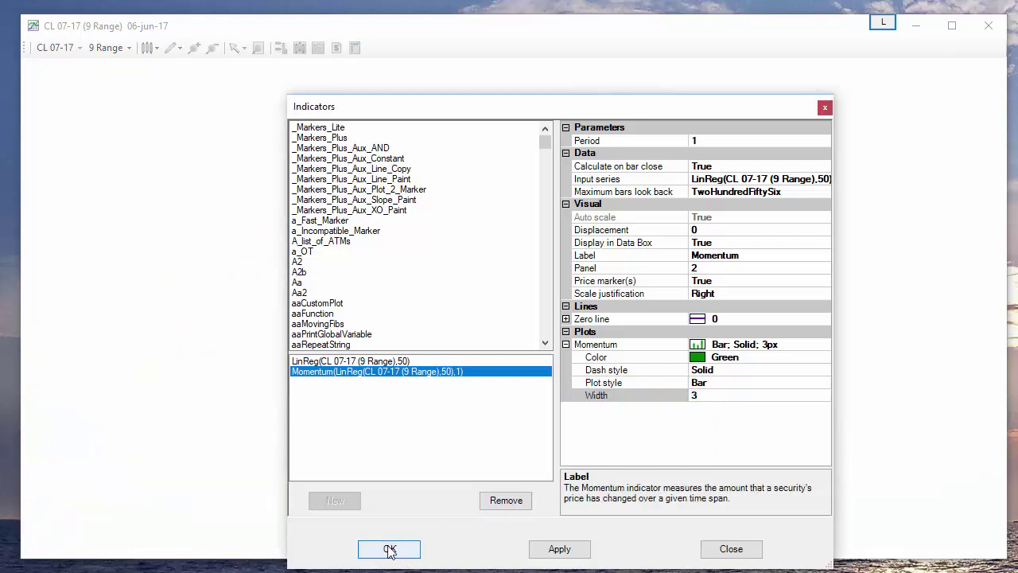
Compress bar spacing for more history and make the Momentum panel much taller
{"action": "left_click_drag", "start_coordinate": [471, 545], "coordinate": [576, 546]}
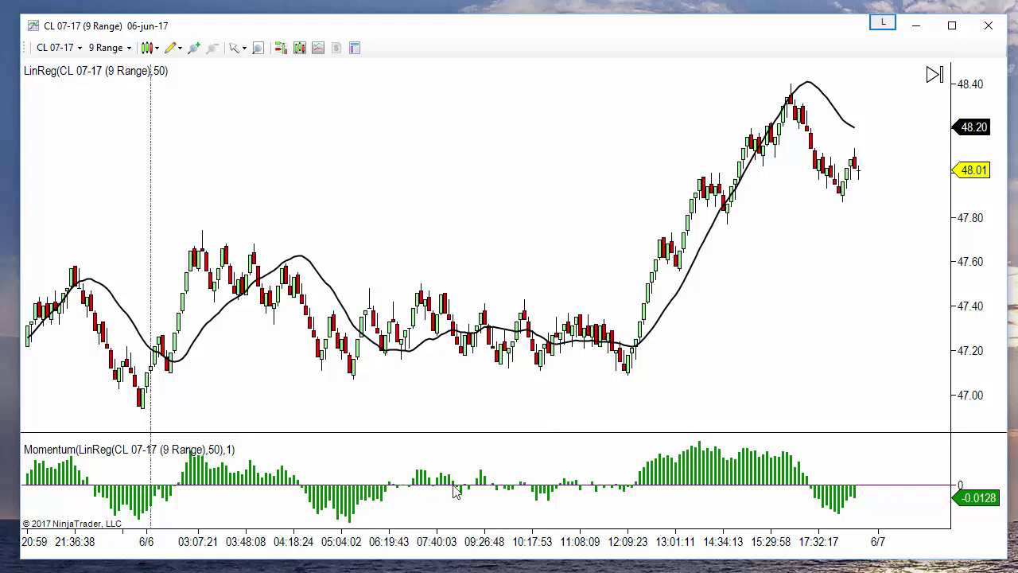
{"action": "left_click_drag", "start_coordinate": [546, 432], "coordinate": [557, 265]}
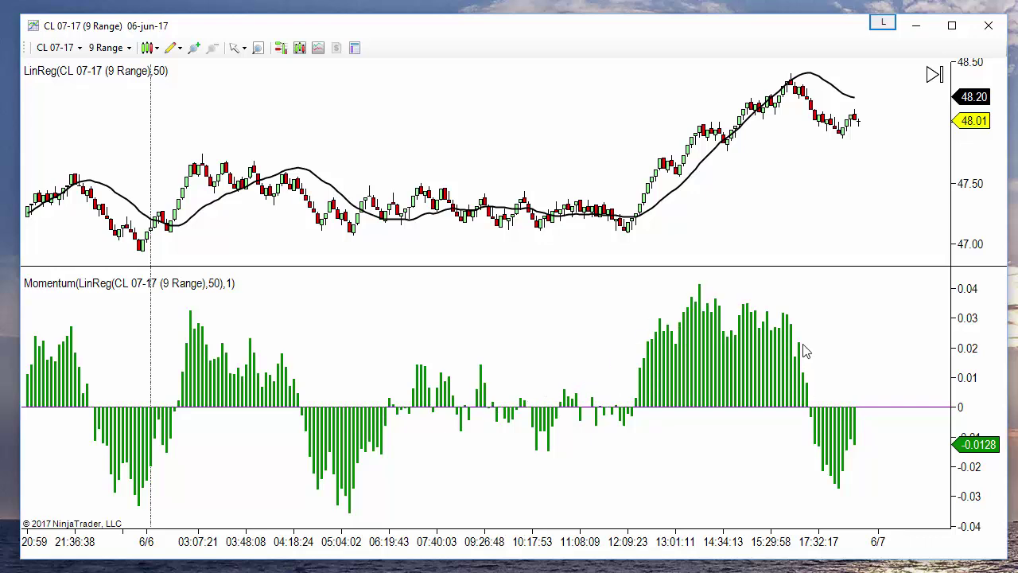
{"action": "right_click", "coordinate": [521, 132]}
{"action": "left_click", "coordinate": [480, 120]}
{"action": "double_click", "coordinate": [712, 157]}
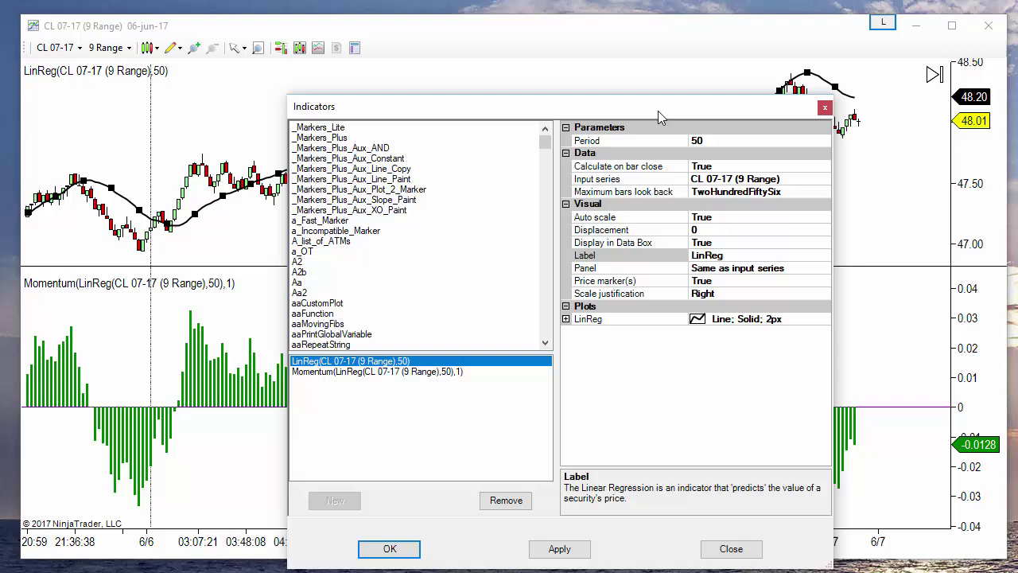
{"action": "left_click_drag", "start_coordinate": [658, 111], "coordinate": [288, 78]}
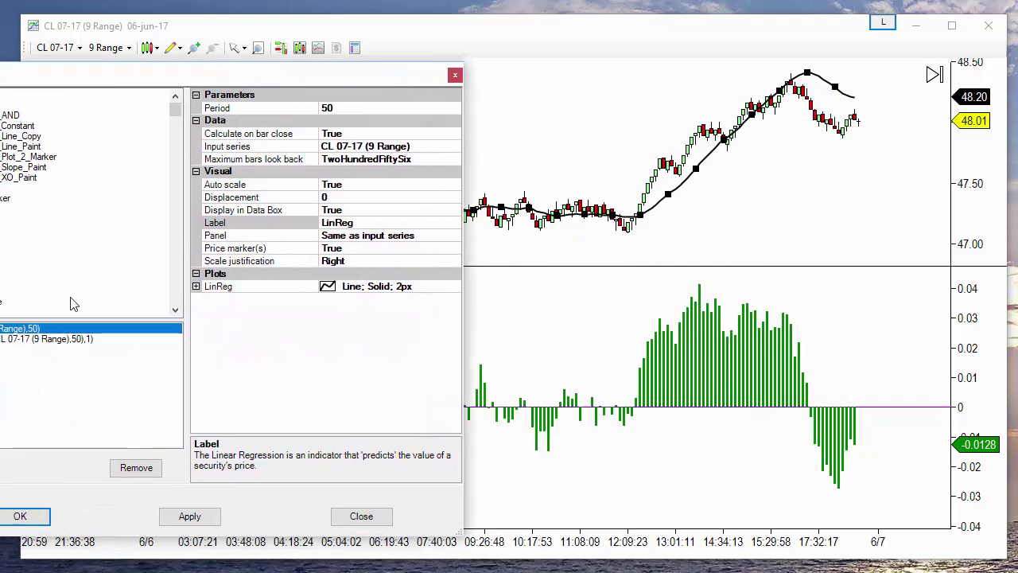
{"action": "left_click", "coordinate": [36, 340]}
{"action": "left_click", "coordinate": [340, 108]}
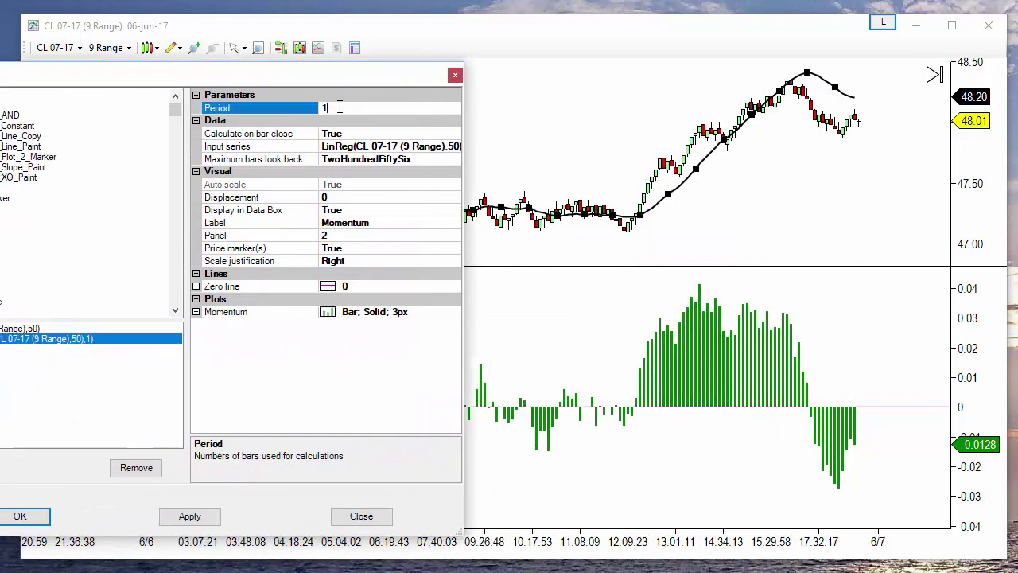
{"action": "type", "text": "2"}
{"action": "left_click", "coordinate": [190, 517]}
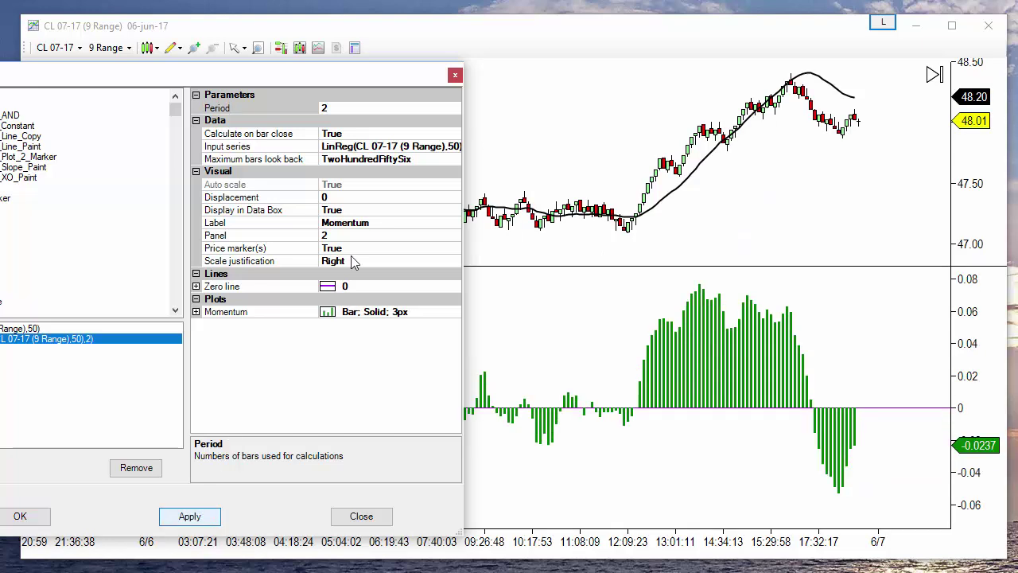
{"action": "left_click", "coordinate": [353, 107]}
{"action": "type", "text": "3"}
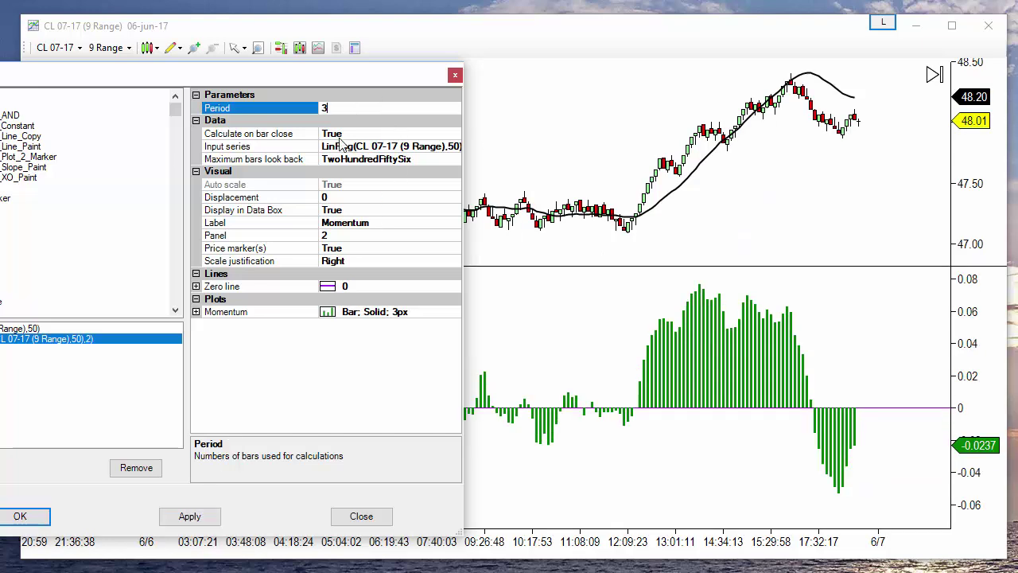
{"action": "left_click", "coordinate": [169, 521]}
{"action": "left_click", "coordinate": [340, 110]}
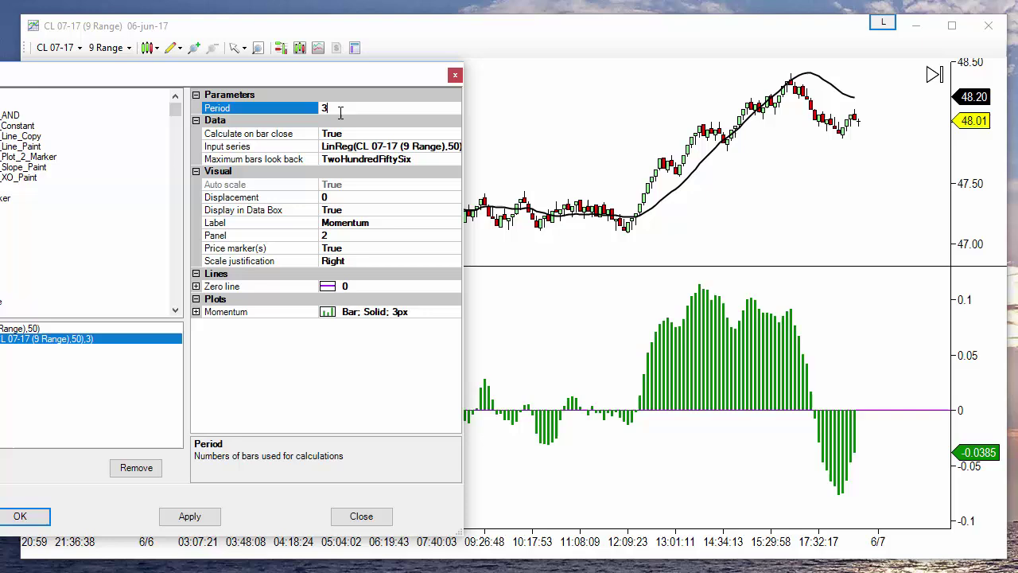
{"action": "left_click", "coordinate": [187, 517]}
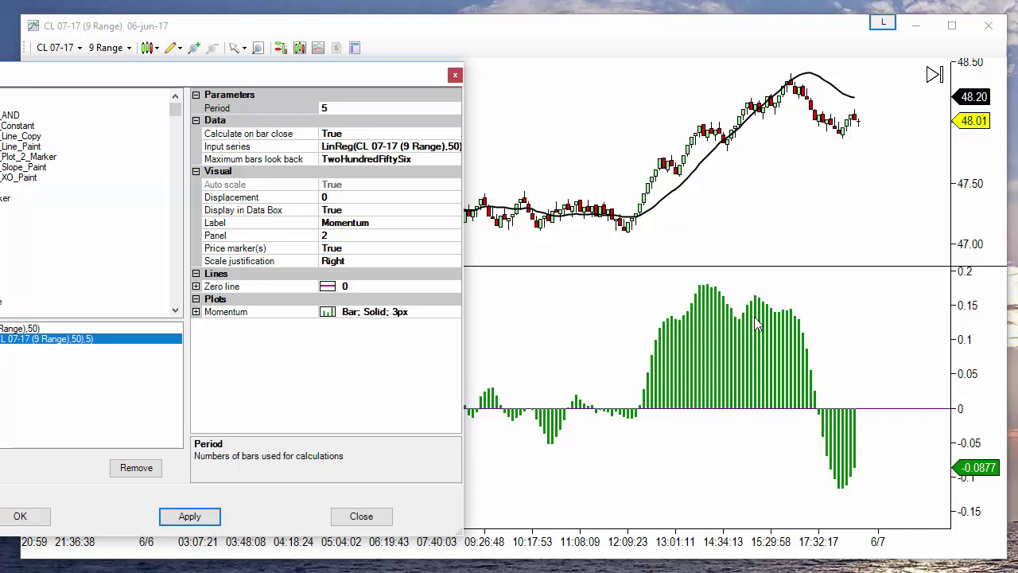
{"action": "left_click", "coordinate": [348, 108]}
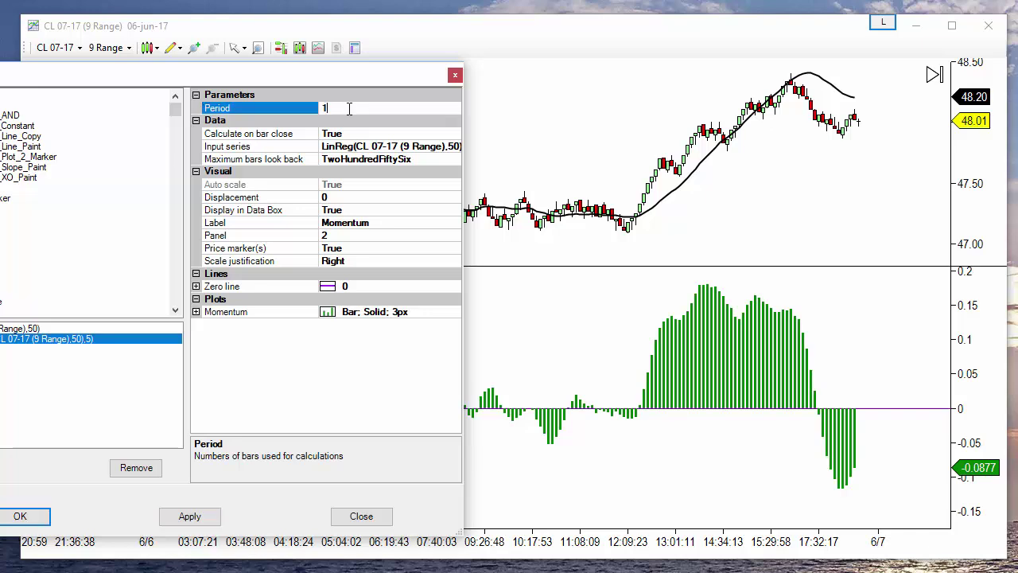
{"action": "left_click", "coordinate": [33, 519]}
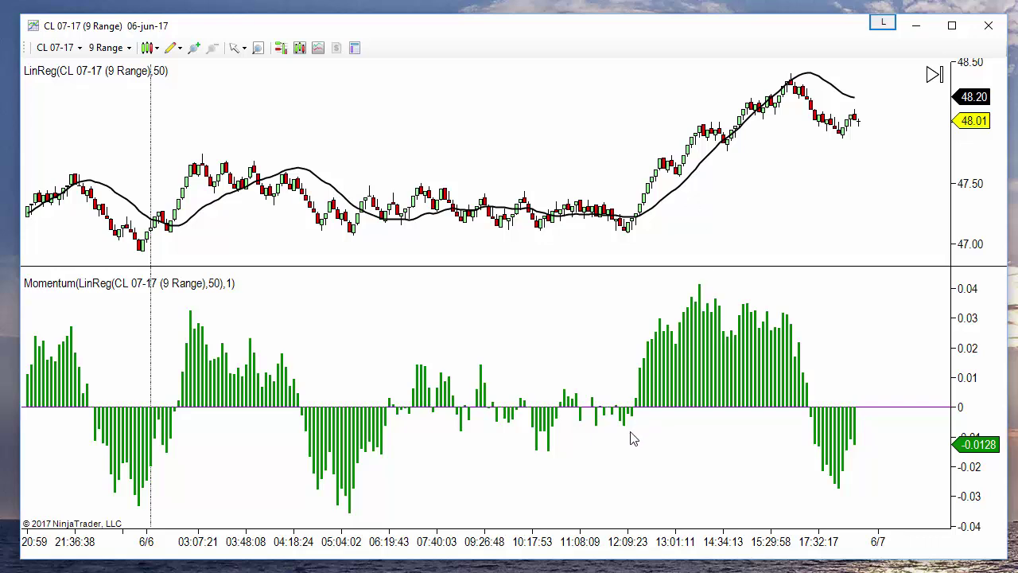
Rescale bars to show several days and enlarge the Momentum panel over the price panel
{"action": "left_click", "coordinate": [720, 317]}
{"action": "left_click_drag", "start_coordinate": [746, 549], "coordinate": [549, 543]}
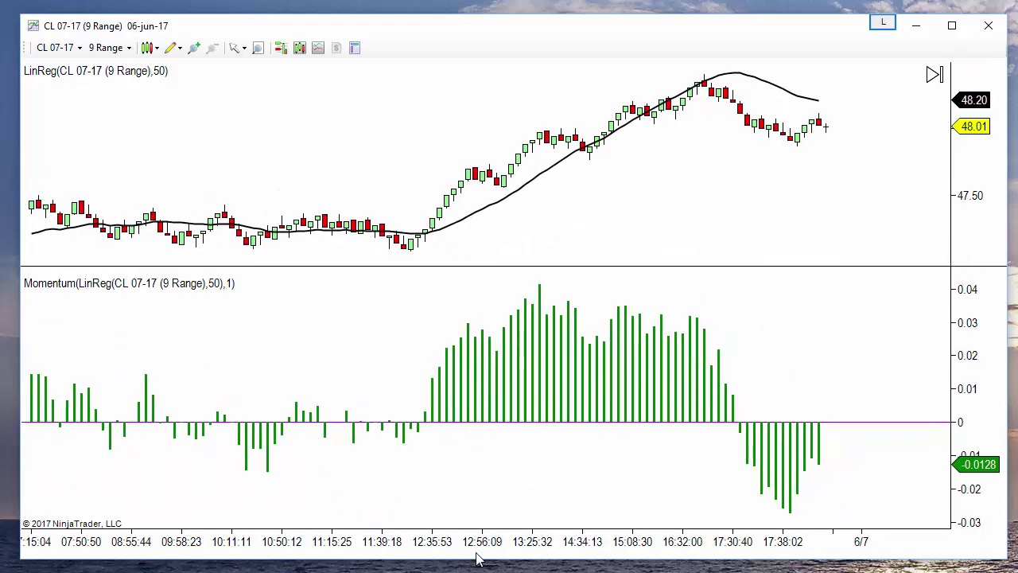
{"action": "left_click_drag", "start_coordinate": [478, 551], "coordinate": [644, 551]}
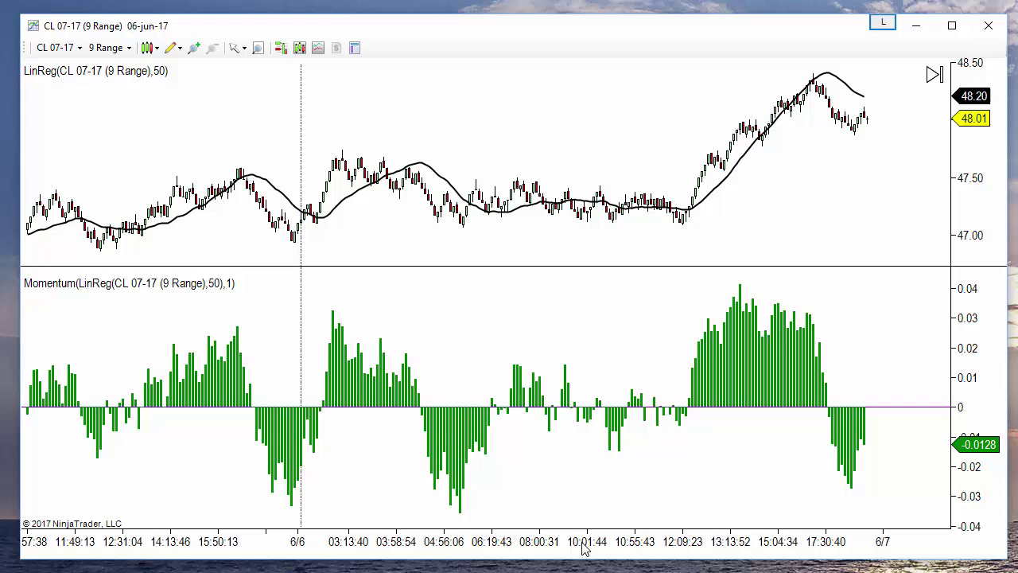
{"action": "scroll", "coordinate": [583, 547], "scroll_direction": "up", "scroll_amount": 2}
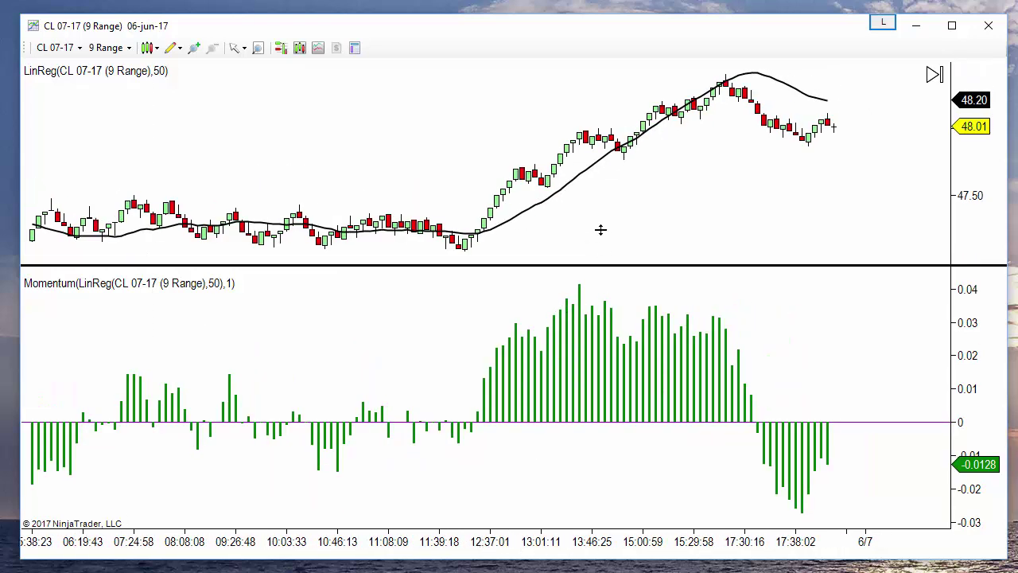
{"action": "left_click_drag", "start_coordinate": [601, 265], "coordinate": [597, 193]}
{"action": "left_click", "coordinate": [173, 48]}
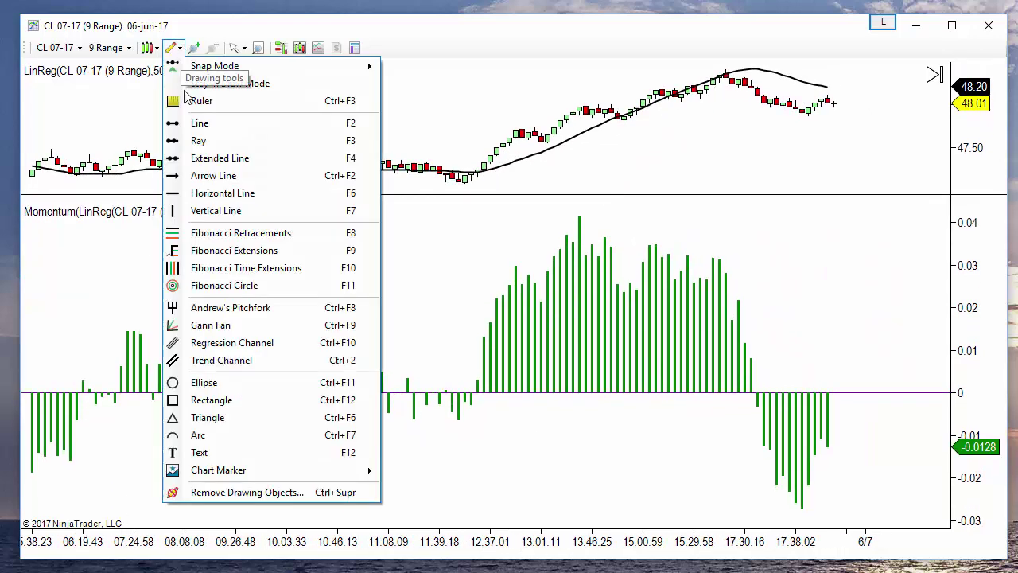
Draw a horizontal line in the Momentum panel and drag it to 0.02
{"action": "left_click", "coordinate": [241, 193]}
{"action": "left_click", "coordinate": [427, 363]}
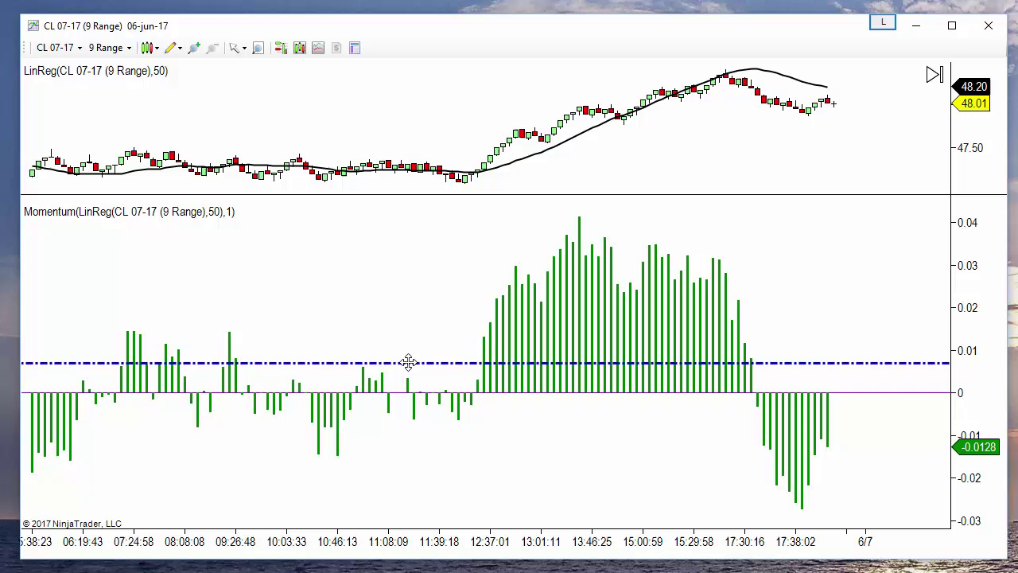
{"action": "left_click_drag", "start_coordinate": [406, 362], "coordinate": [413, 323]}
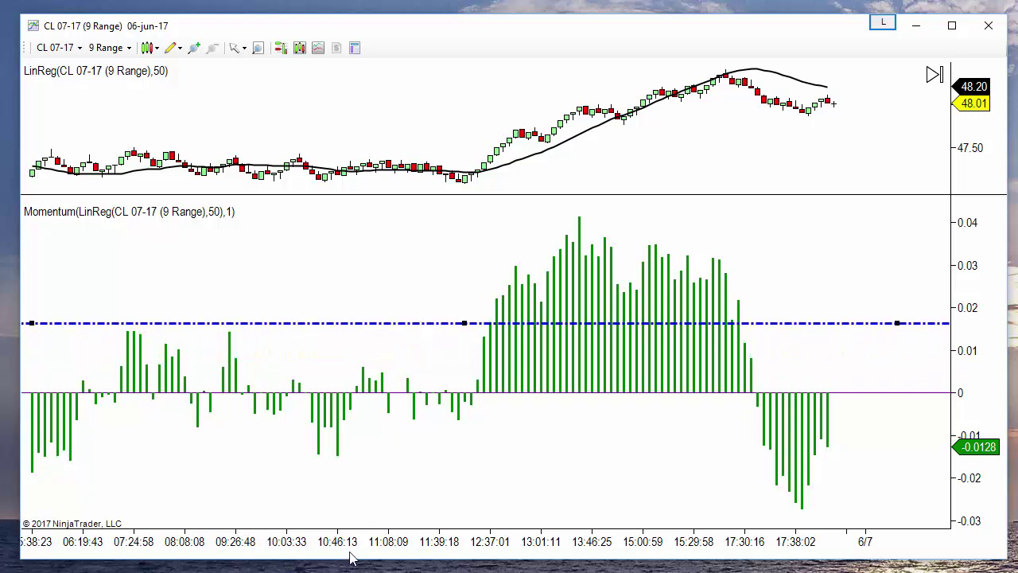
{"action": "scroll", "coordinate": [367, 555], "scroll_direction": "down", "scroll_amount": 3, "text": "ctrl"}
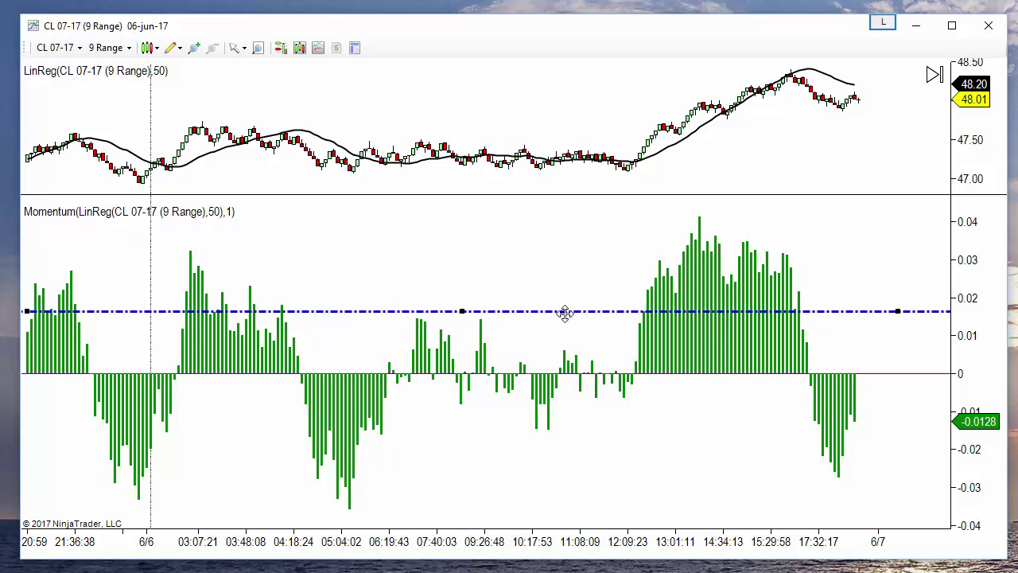
{"action": "left_click_drag", "start_coordinate": [565, 311], "coordinate": [573, 297]}
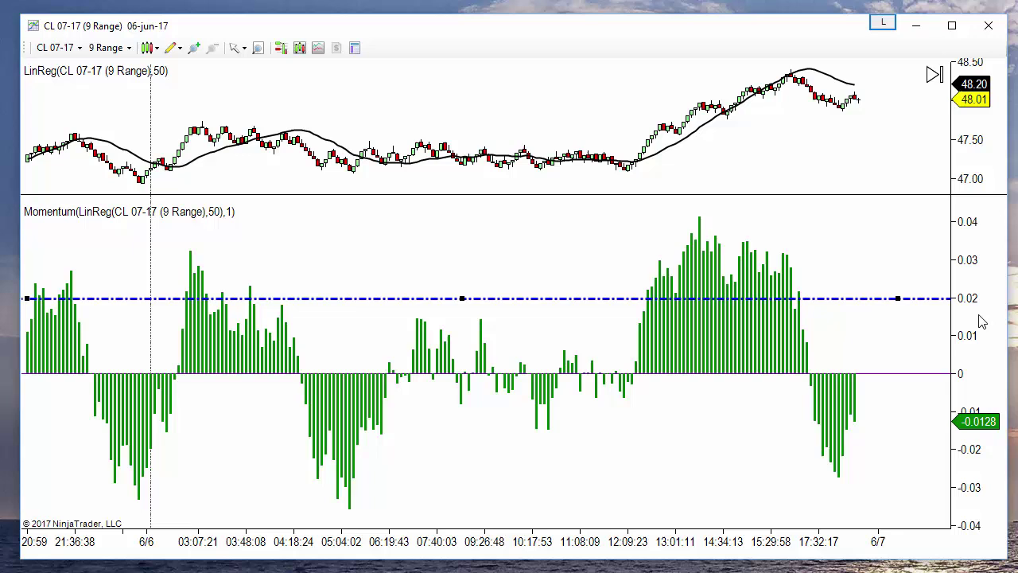
Check the line's Y value in its Properties Data tab, then cancel
{"action": "double_click", "coordinate": [569, 299]}
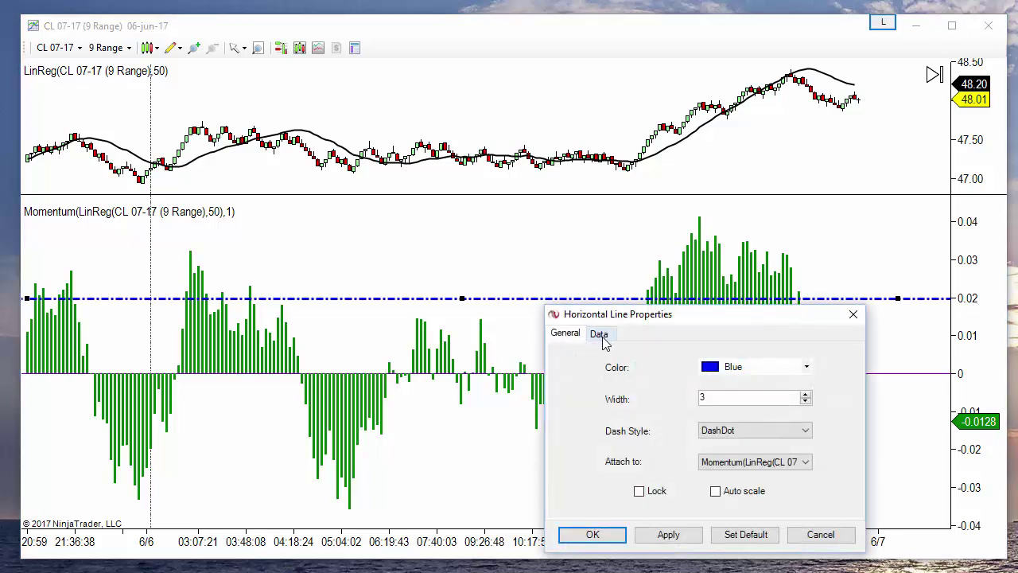
{"action": "left_click", "coordinate": [598, 329]}
{"action": "left_click_drag", "start_coordinate": [647, 312], "coordinate": [655, 251]}
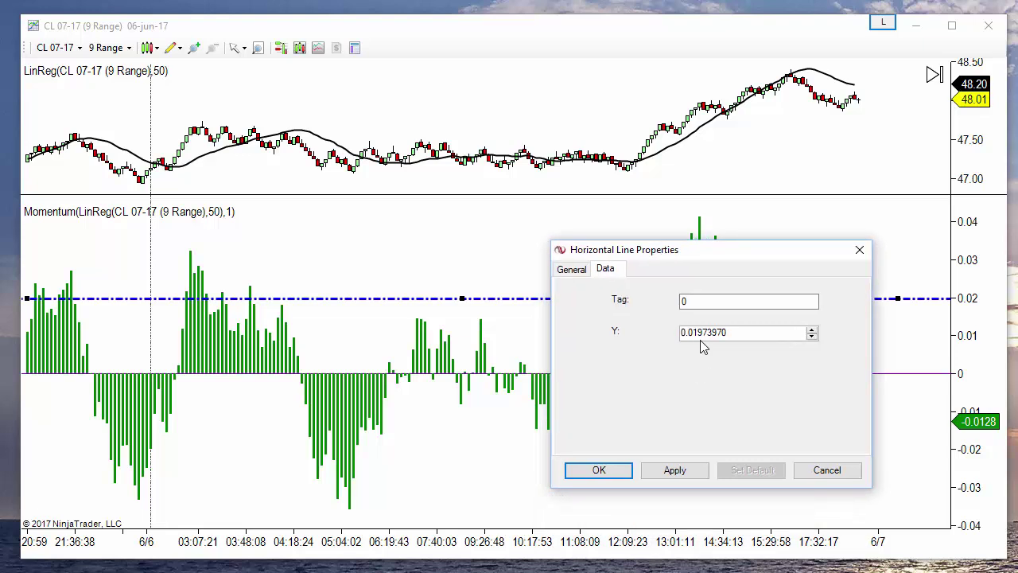
{"action": "left_click_drag", "start_coordinate": [703, 334], "coordinate": [677, 333]}
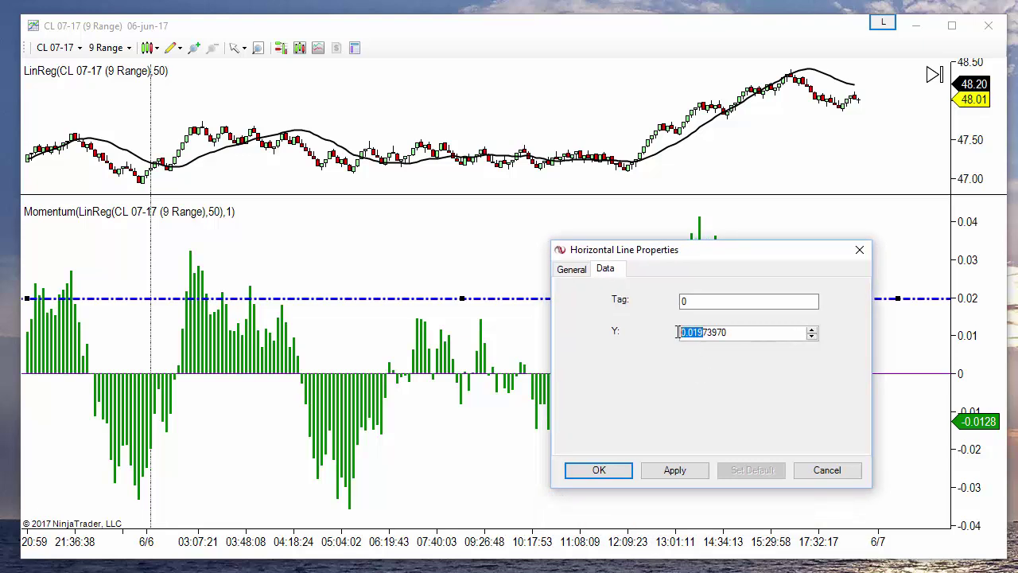
{"action": "left_click", "coordinate": [825, 471]}
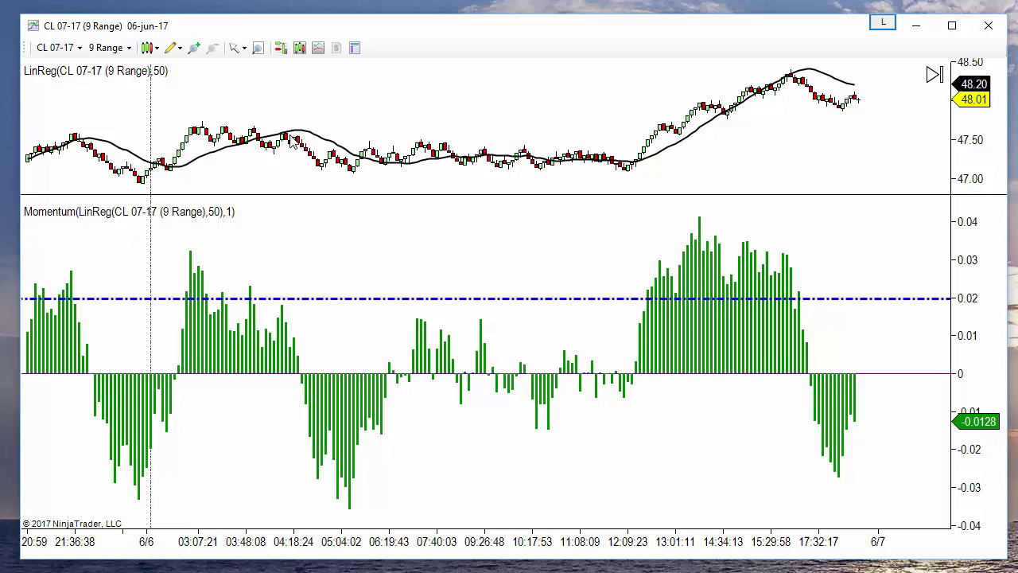
Add a second horizontal line at about -0.01 and lower the upper line to 0.01
{"action": "left_click", "coordinate": [173, 48]}
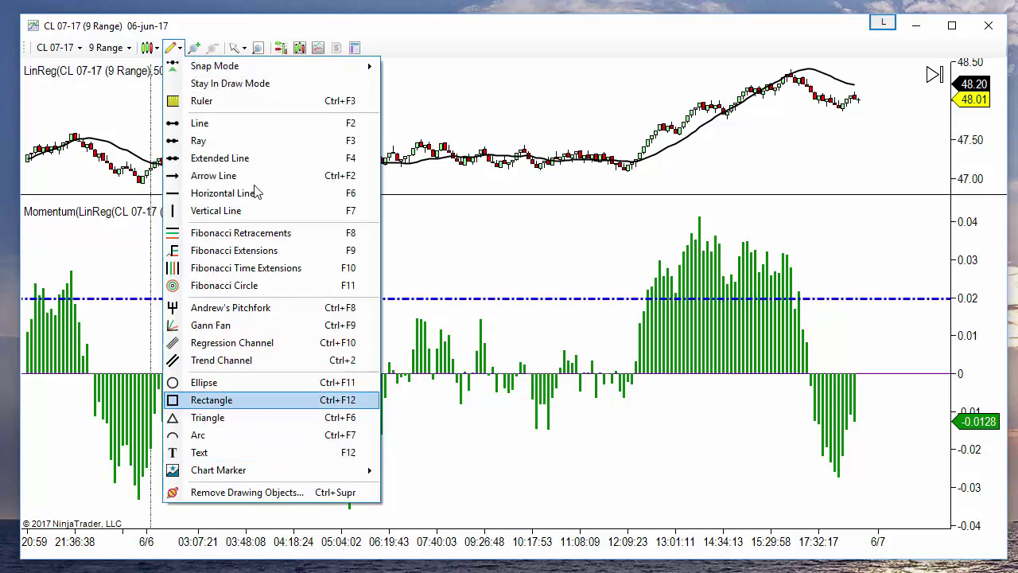
{"action": "left_click", "coordinate": [226, 193]}
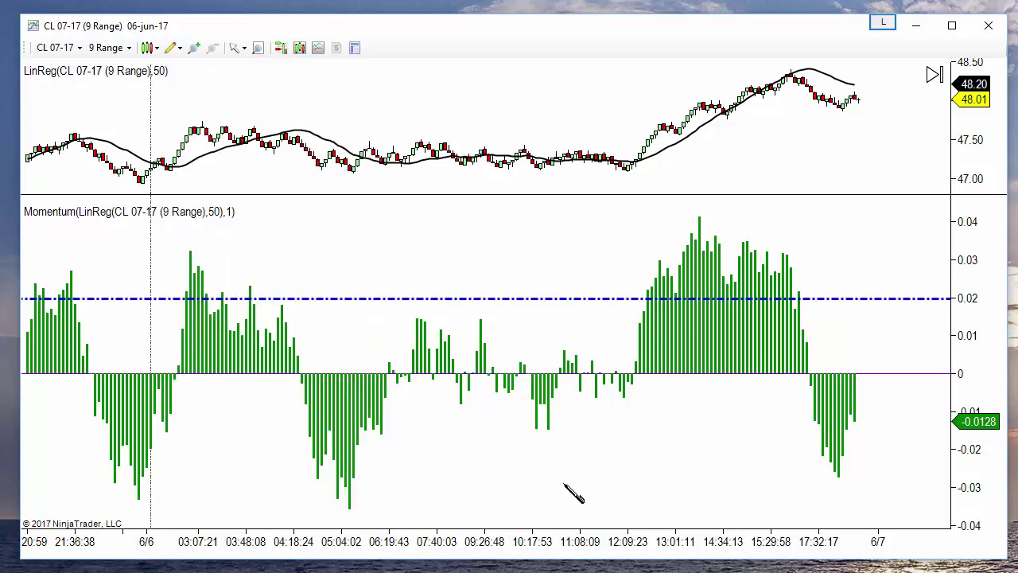
{"action": "left_click", "coordinate": [613, 459]}
{"action": "left_click_drag", "start_coordinate": [613, 458], "coordinate": [614, 442]}
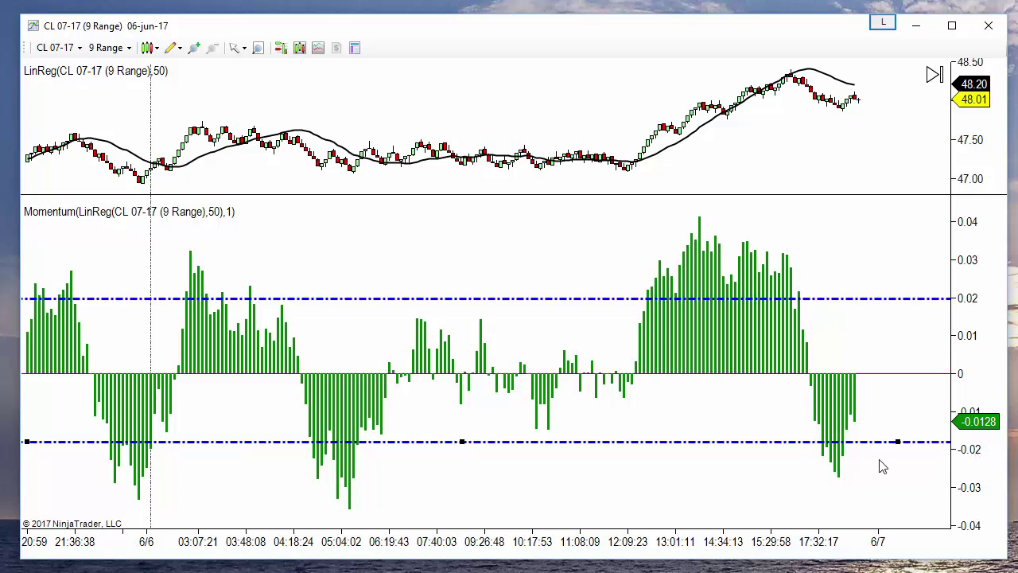
{"action": "left_click_drag", "start_coordinate": [734, 442], "coordinate": [730, 410]}
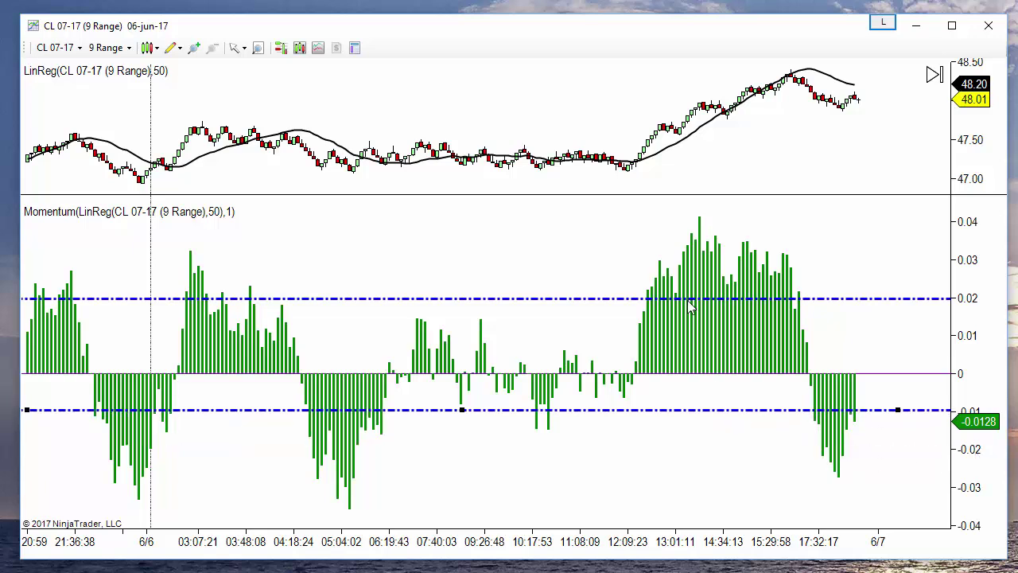
{"action": "left_click_drag", "start_coordinate": [690, 301], "coordinate": [685, 341]}
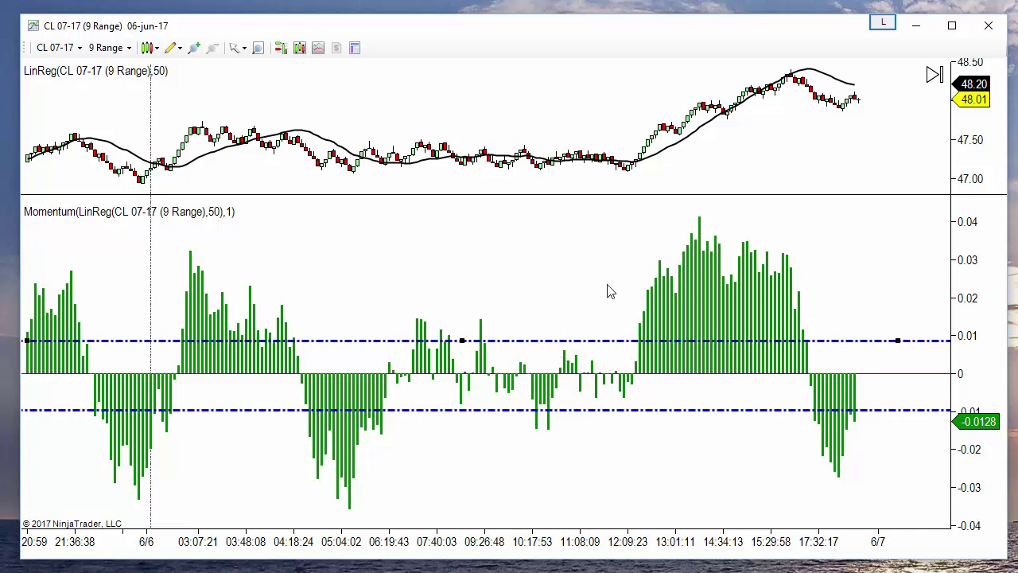
Compress bars for more history and drag the divider down to shrink the Momentum panel
{"action": "left_click_drag", "start_coordinate": [494, 543], "coordinate": [584, 504]}
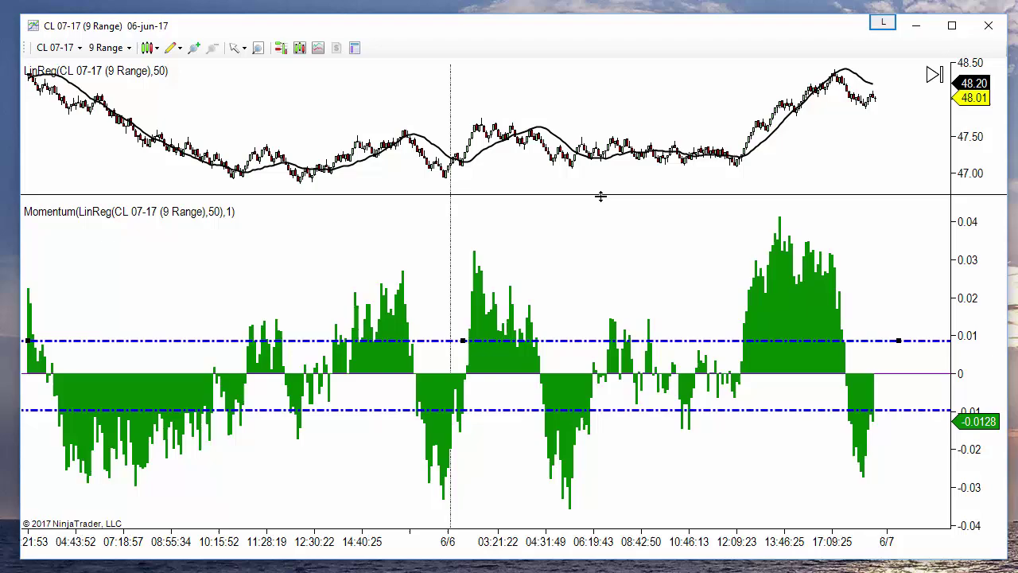
{"action": "left_click_drag", "start_coordinate": [600, 196], "coordinate": [604, 423]}
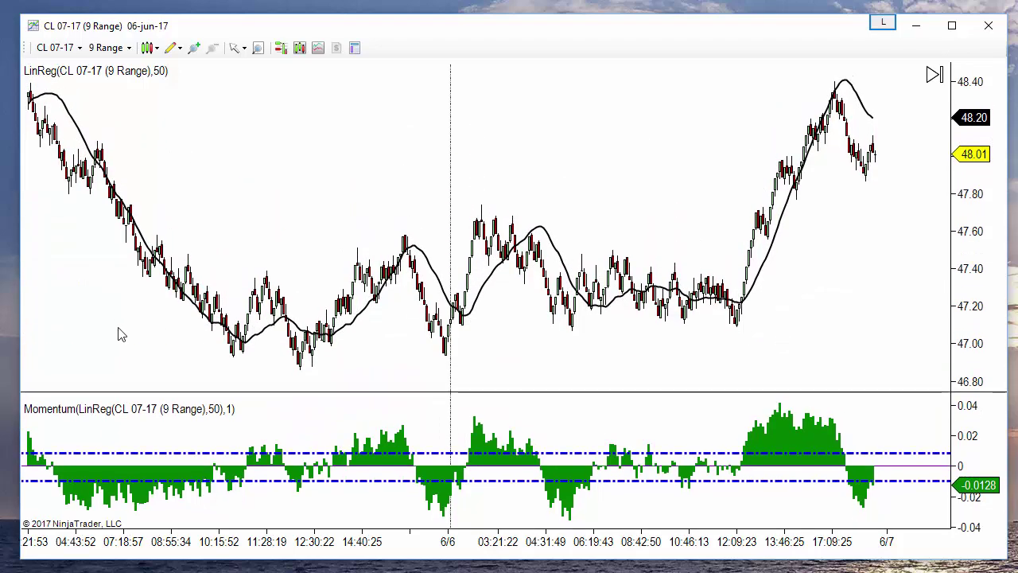